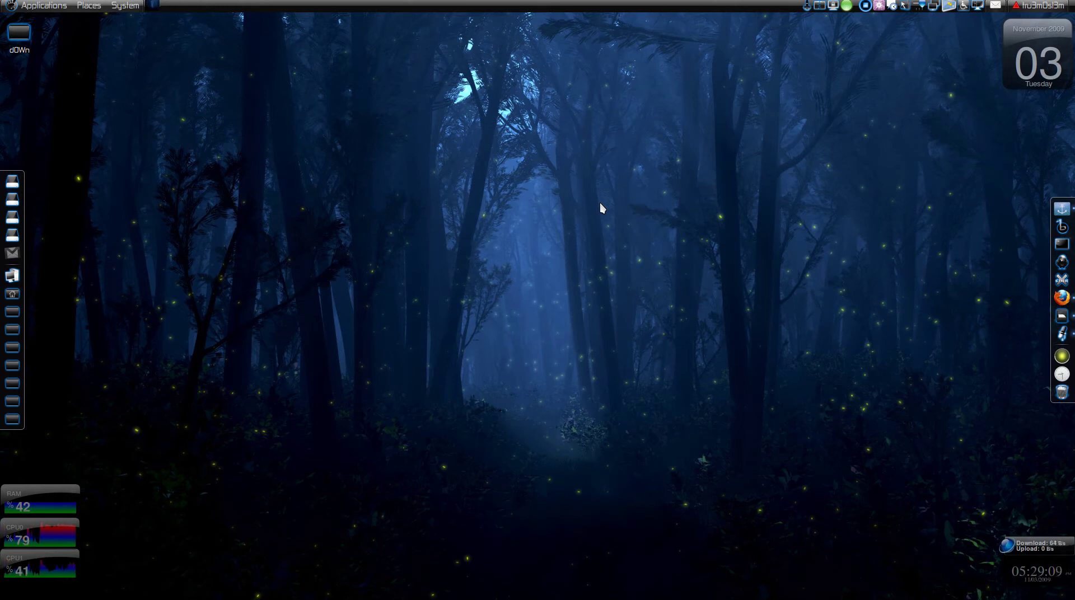
Step: Open the GNOME Do launcher and bring up its preferences at the plugin list
key("super+space")
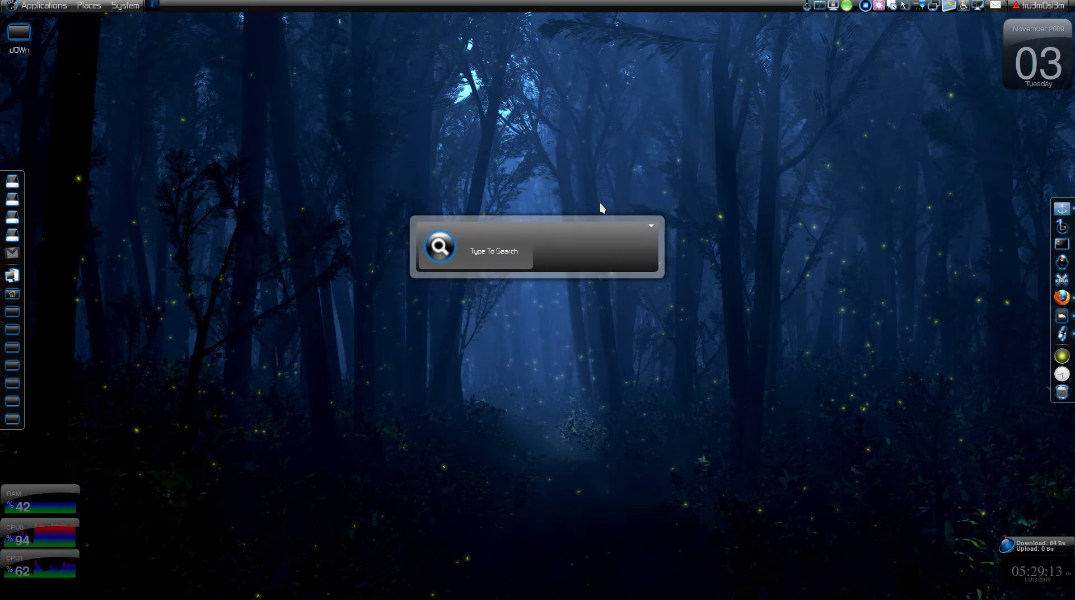
left_click(651, 226)
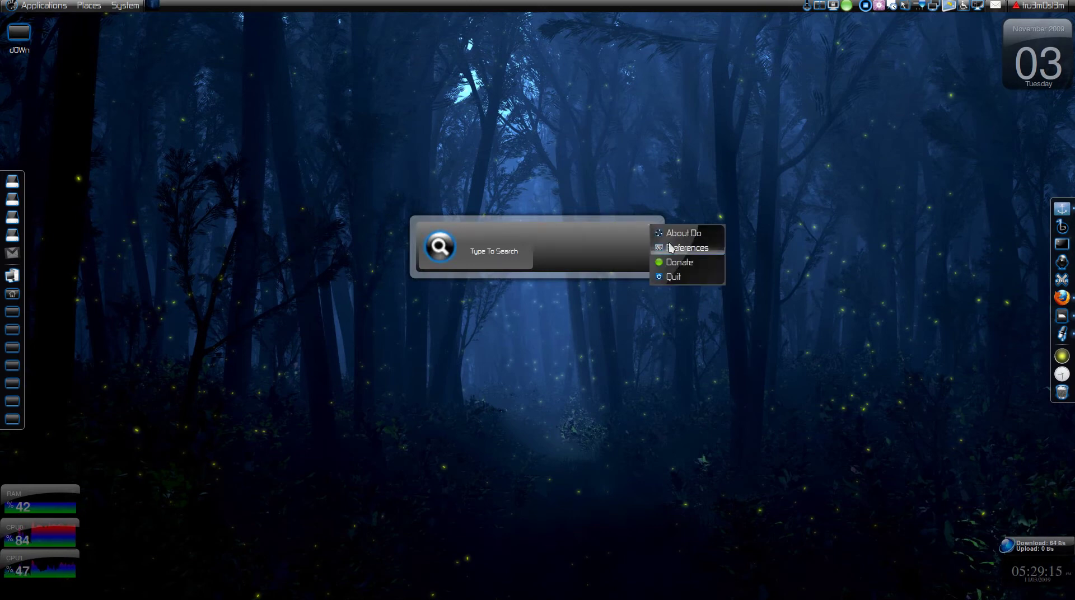
left_click(675, 247)
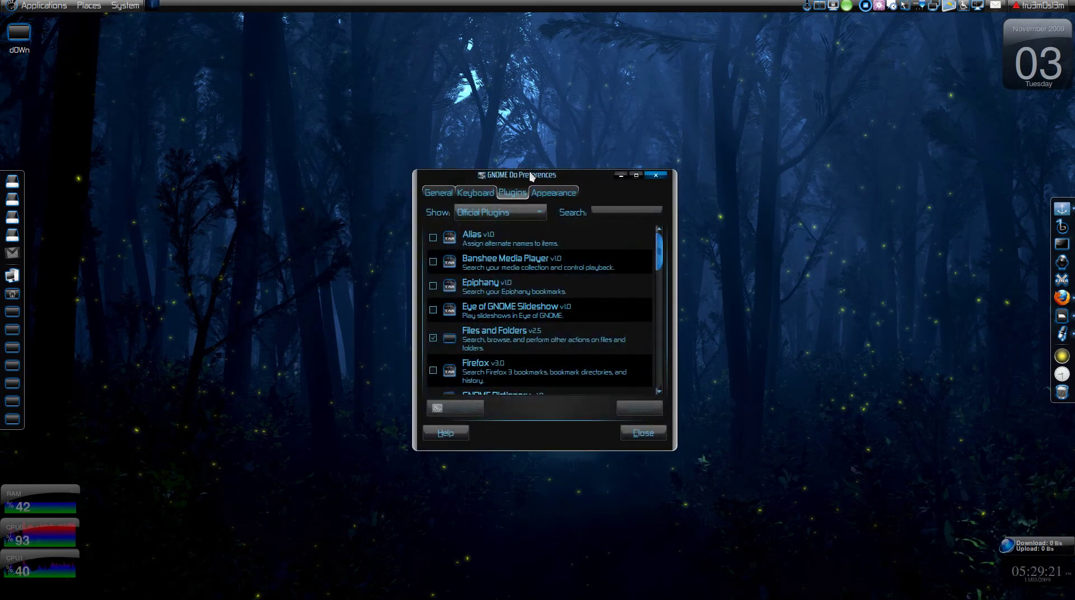
left_click_drag(528, 168, 541, 167)
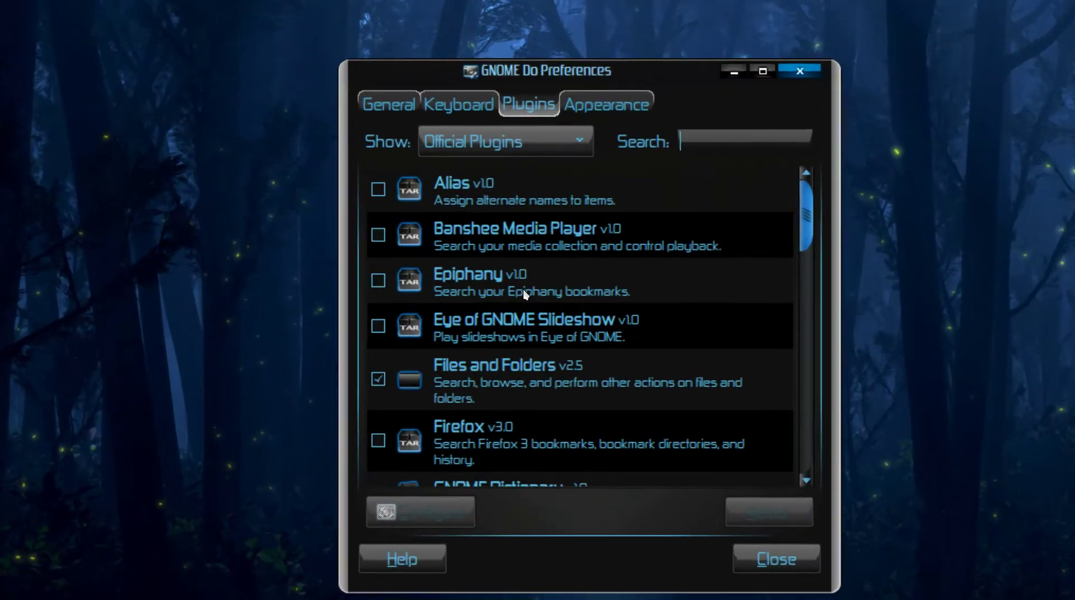
Step: Find the Microblogging (Twitter) plugin among the official plugins and open its configuration
scroll(535, 342, "down", 3)
scroll(531, 326, "down", 10)
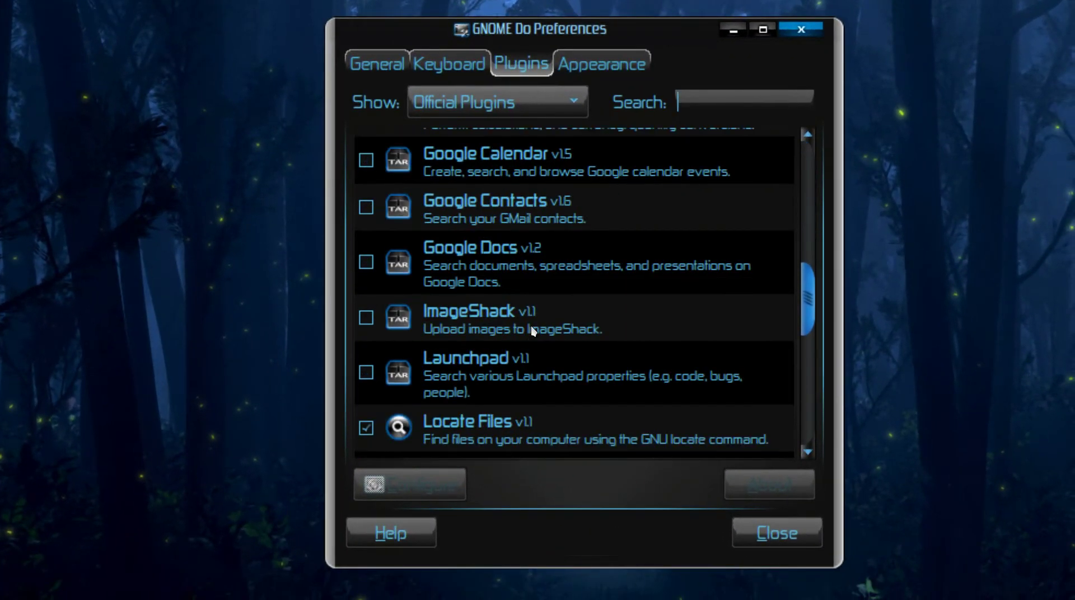
scroll(531, 326, "up", 2)
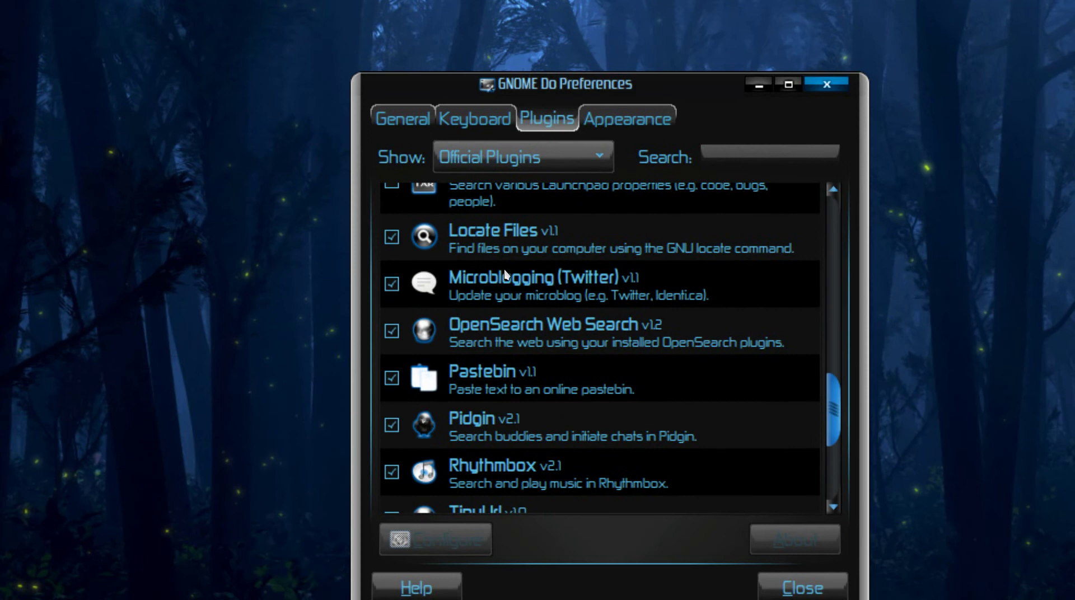
left_click(507, 287)
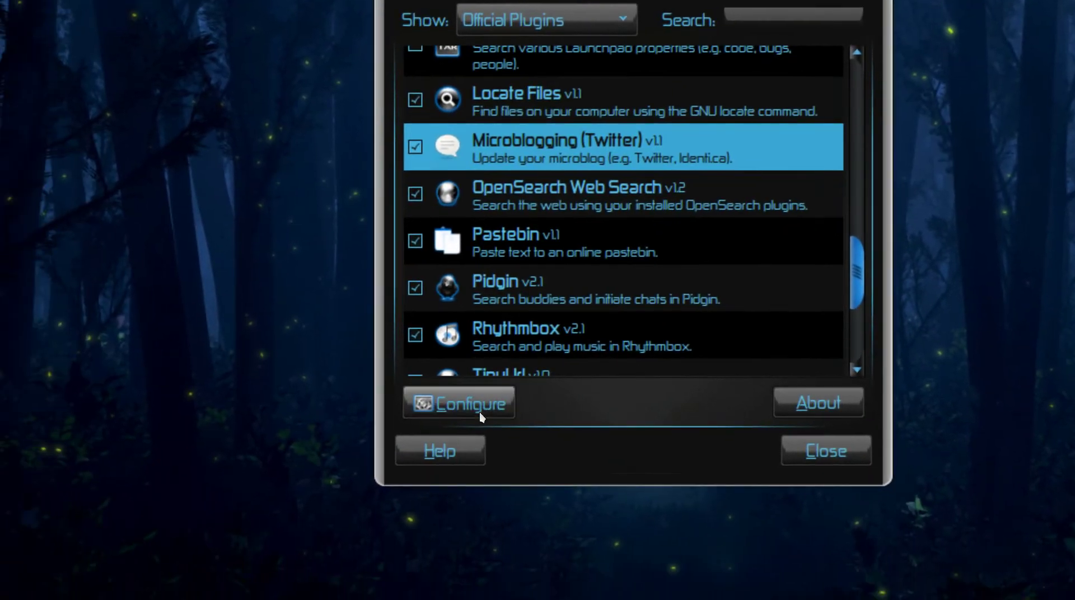
left_click(380, 528)
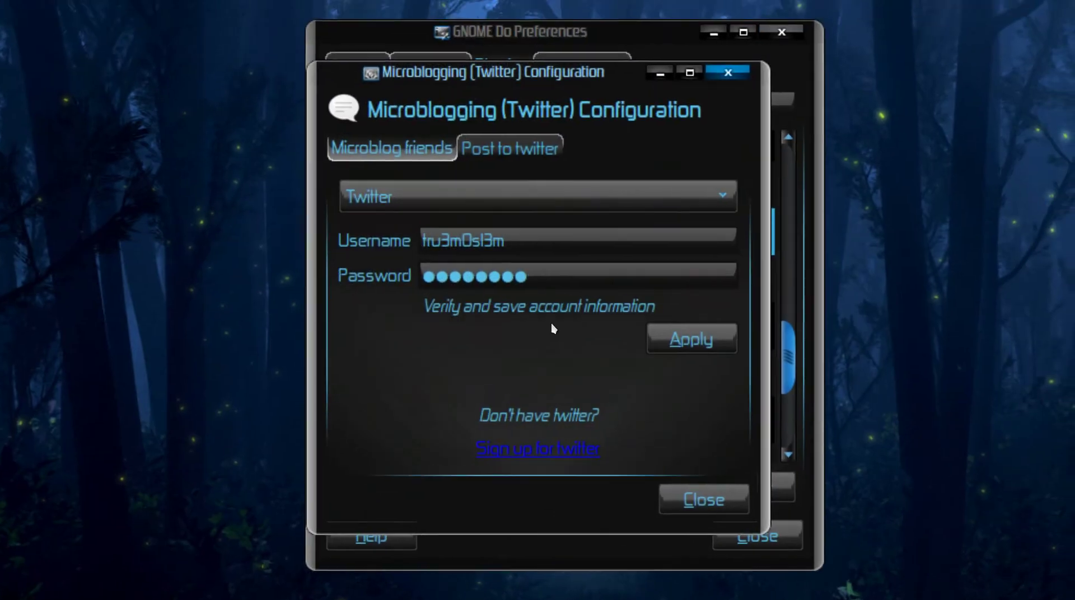
Step: Review the Twitter account fields and the Post to twitter options in the plugin configuration, and close it
key("shift+Left")
key("shift+Left")
key("shift+Left")
key("shift+Left")
key("shift+Left")
key("shift+Left")
key("shift+Left")
key("shift+Left")
key("shift+Left")
key("shift+Left")
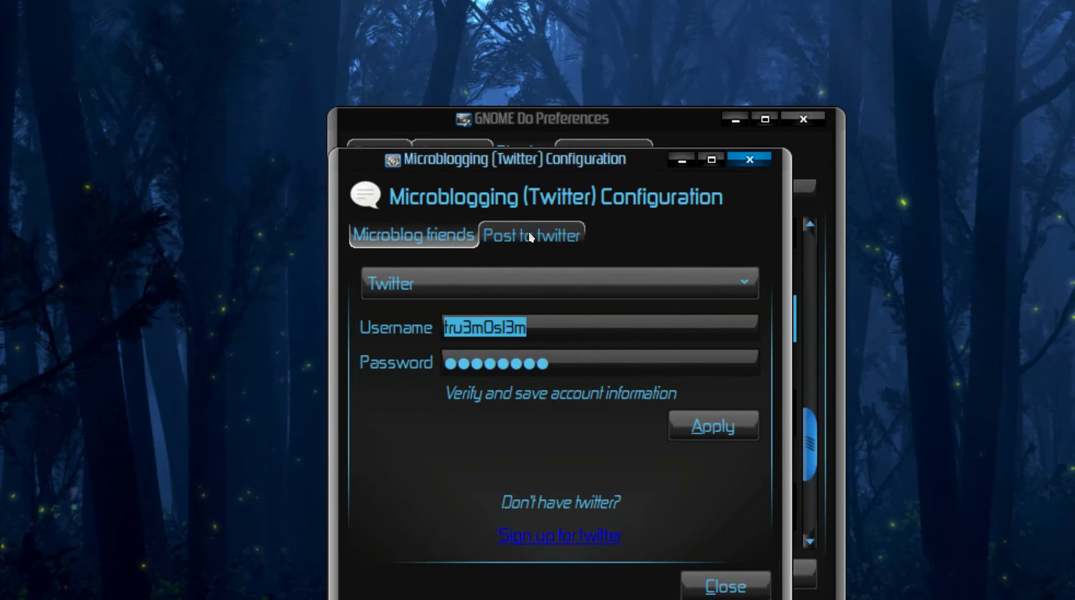
left_click(530, 235)
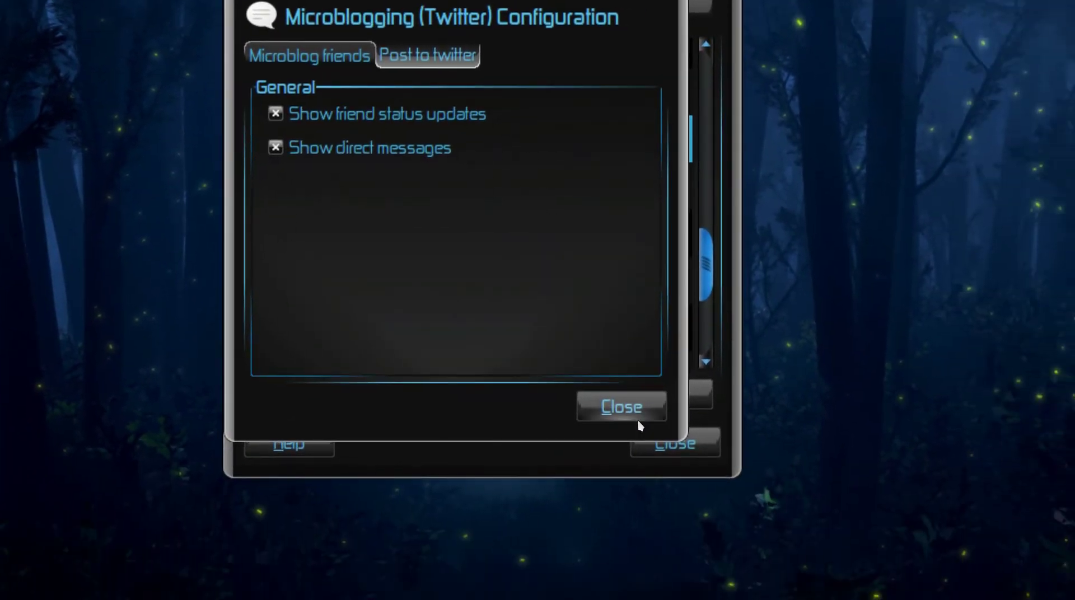
left_click(757, 543)
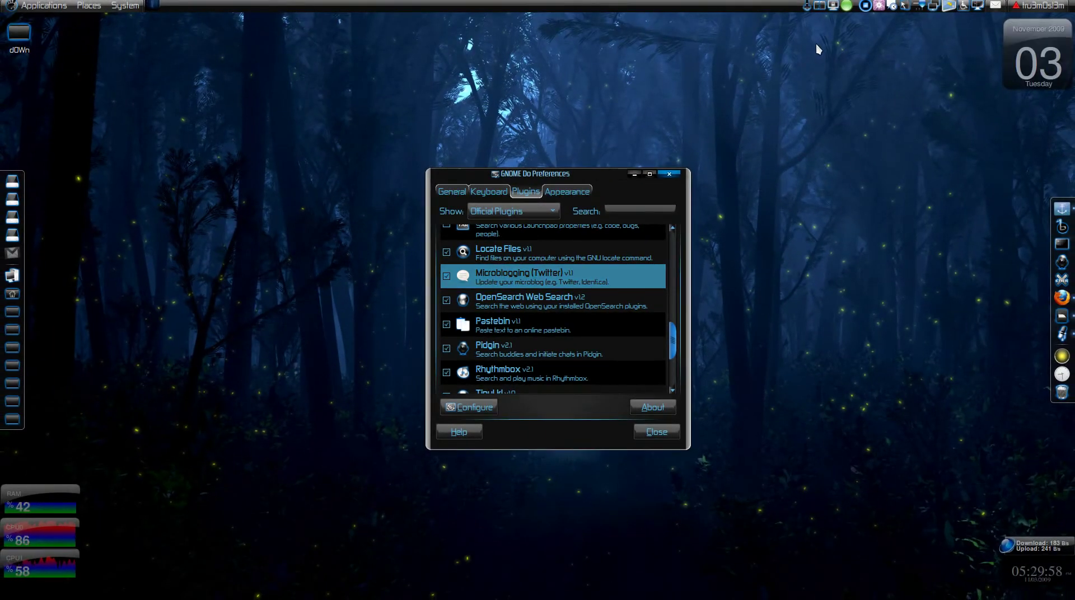
Step: Close the GNOME Do preferences
left_click_drag(816, 44, 1067, 102)
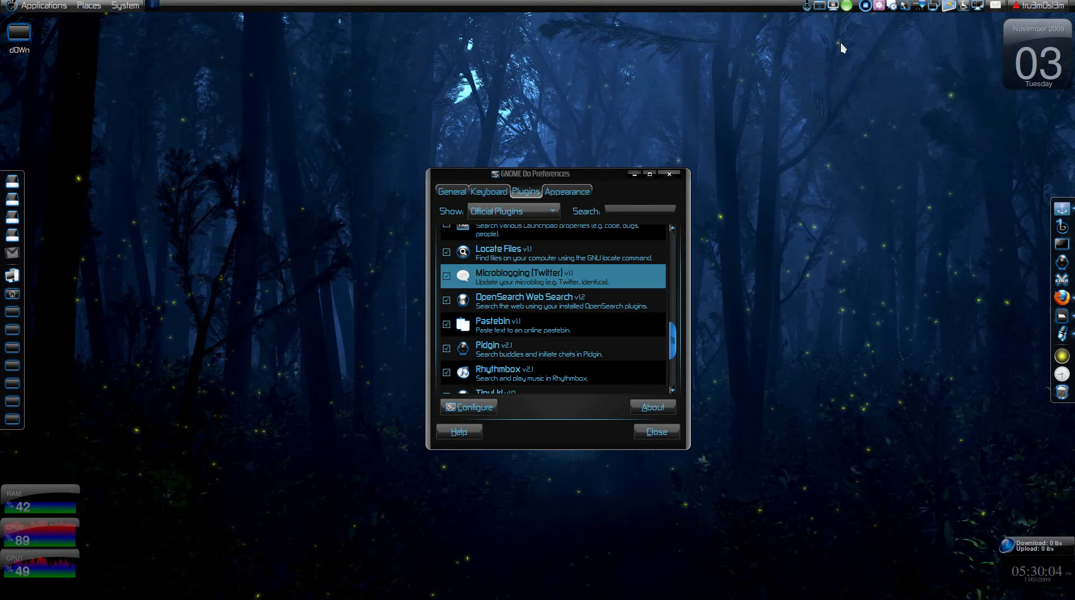
mouse_move(838, 44)
left_mouse_down()
mouse_move(1072, 114)
mouse_move(1067, 103)
mouse_move(828, 35)
left_mouse_up()
left_click(654, 430)
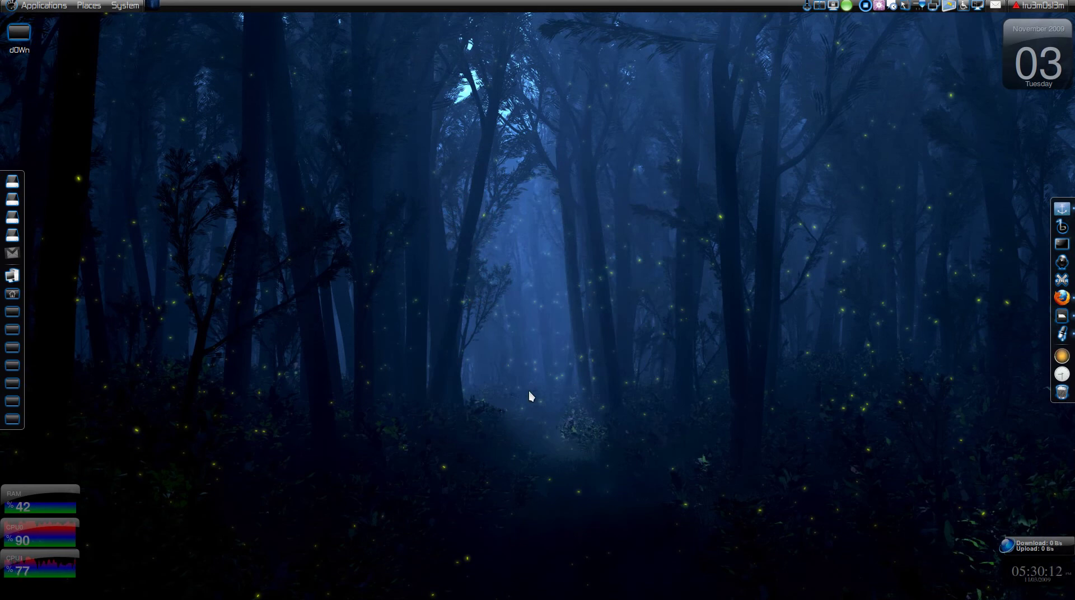
Step: Summon the GNOME Do launcher and enter the message "text me when u return" as free text
key("super+space")
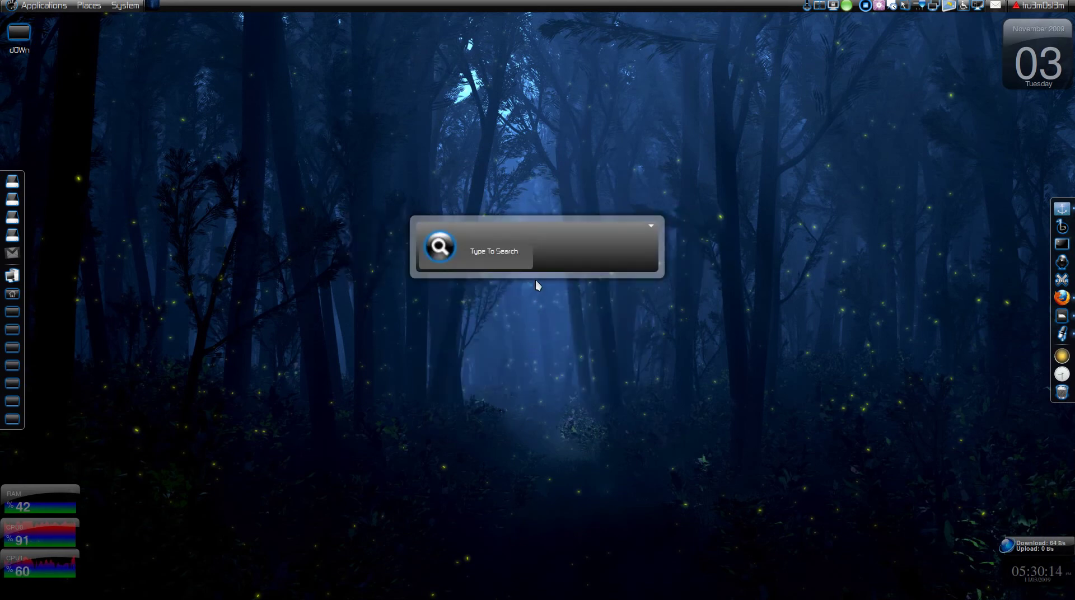
left_click(560, 400)
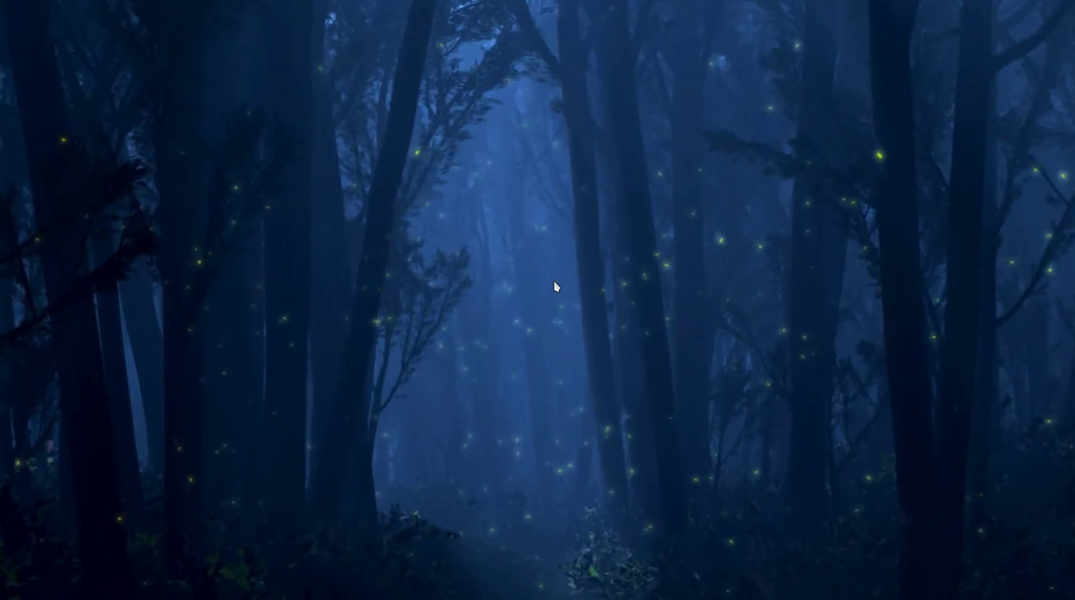
key("super+space")
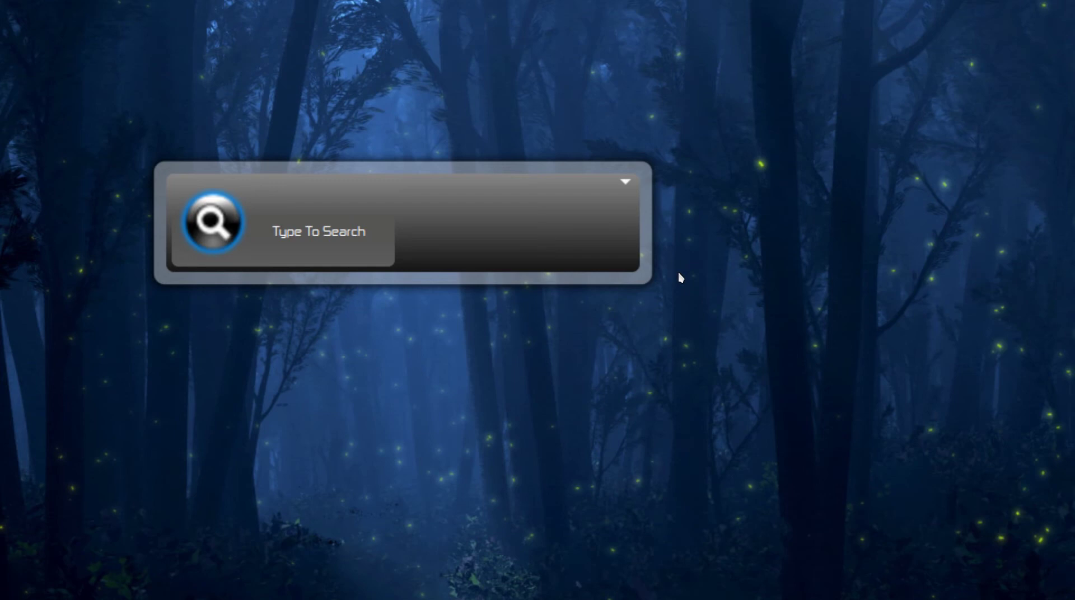
type("text me")
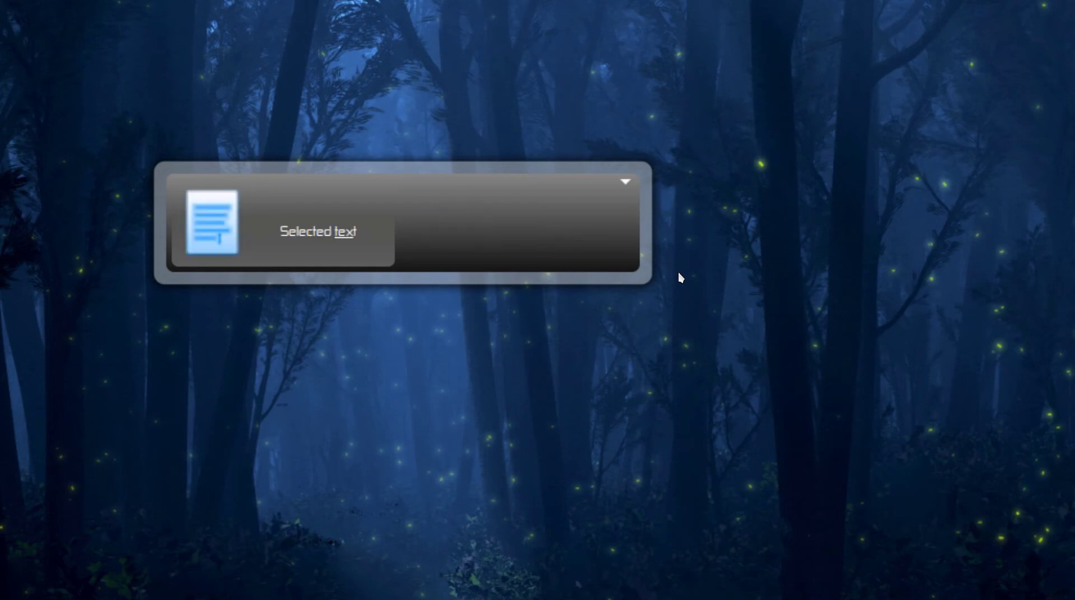
type(" when u re")
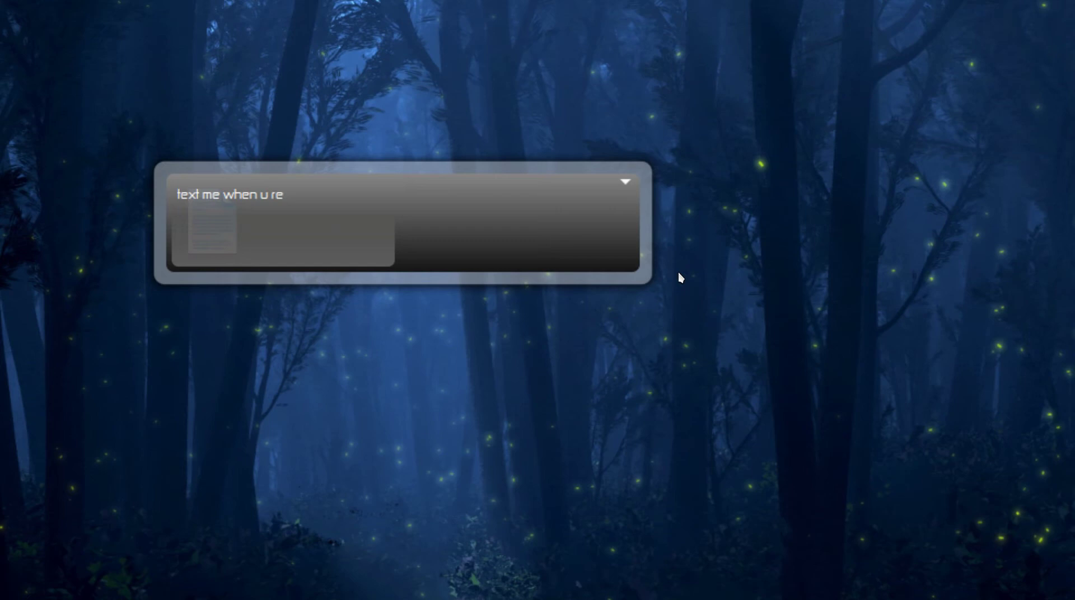
type("tun")
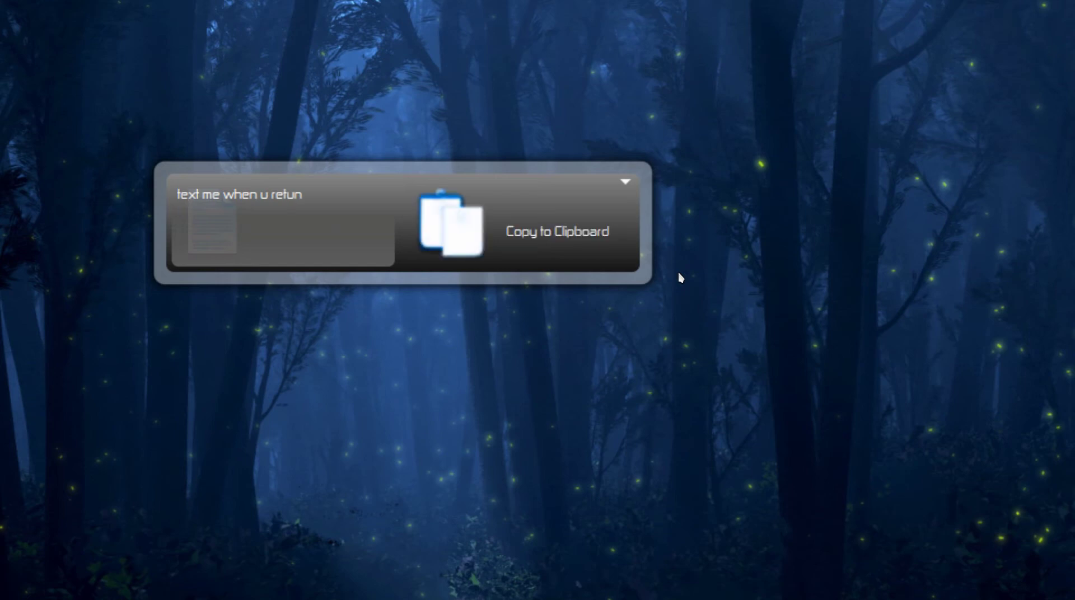
key("BackSpace")
type("rn")
key("Tab")
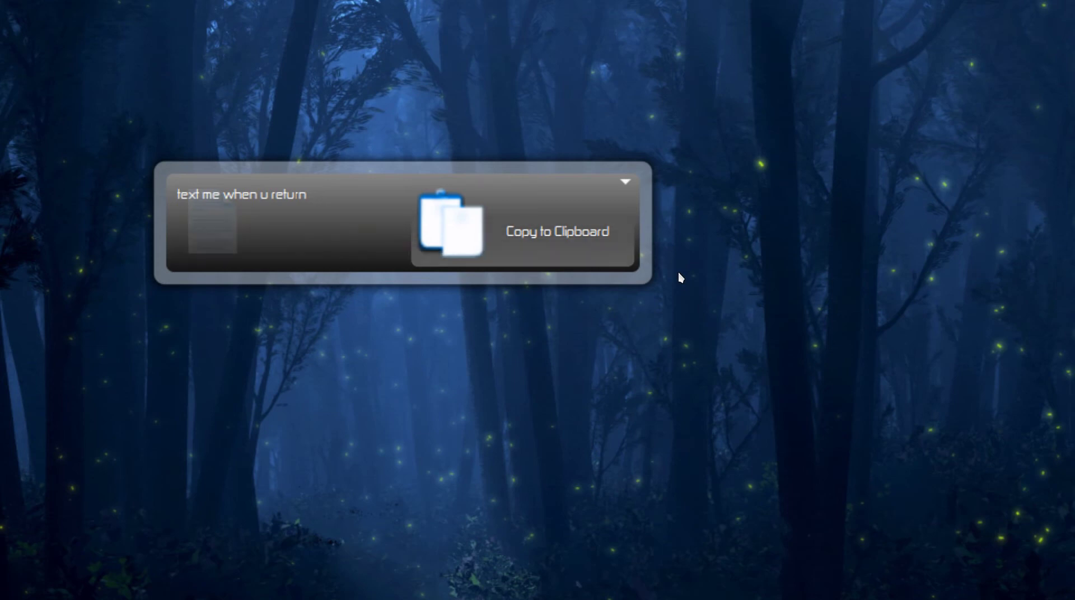
Step: Browse the actions available for the message and choose Post to twitter
key("Down")
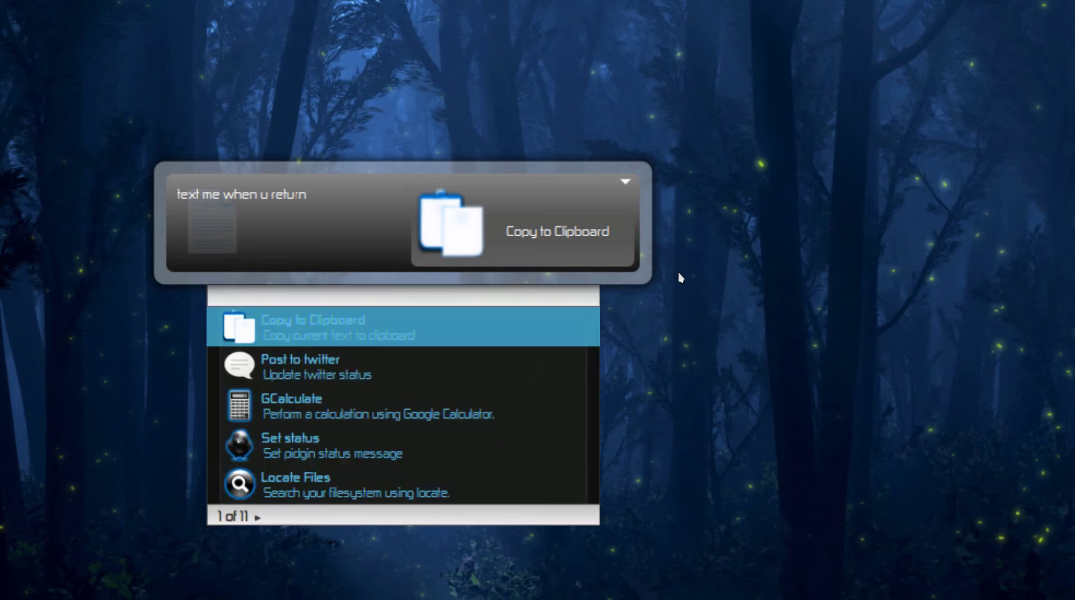
key("Down")
key("Down")
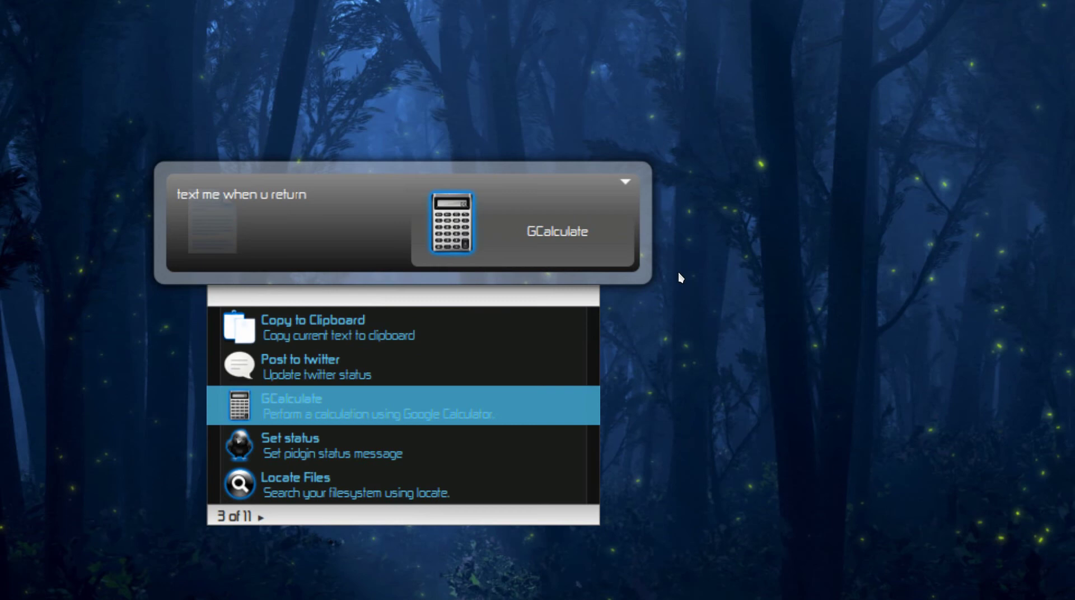
key("Down")
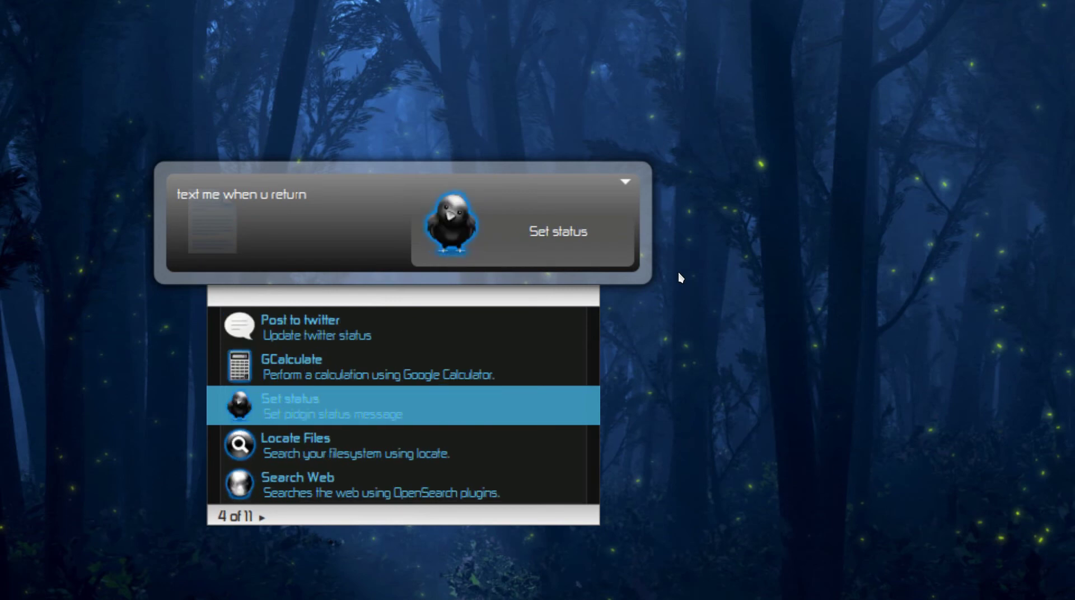
key("Down")
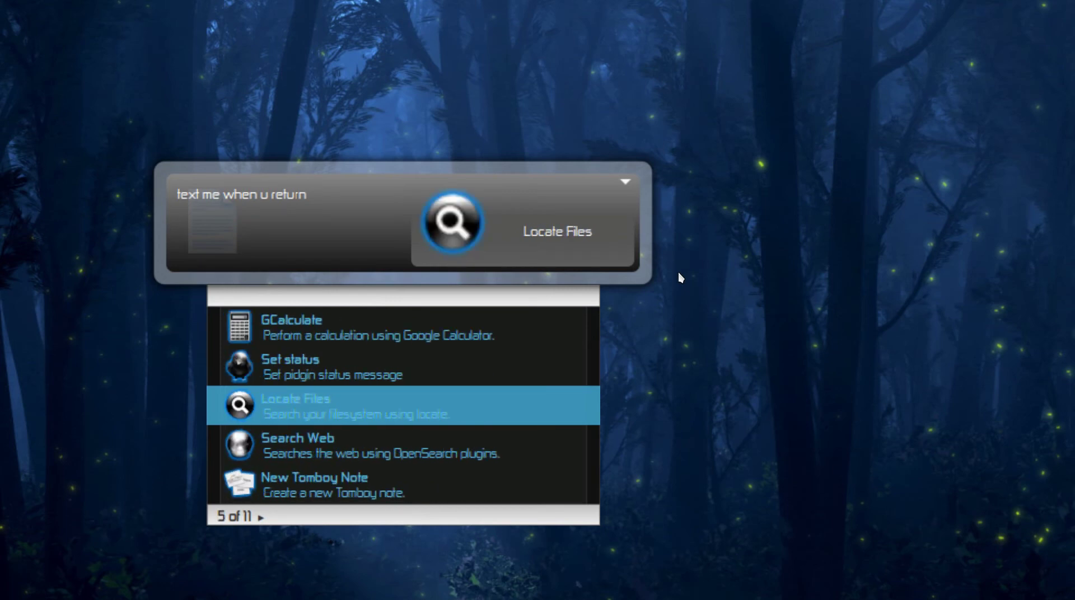
key("Down")
key("Down")
key("Down")
key("Down")
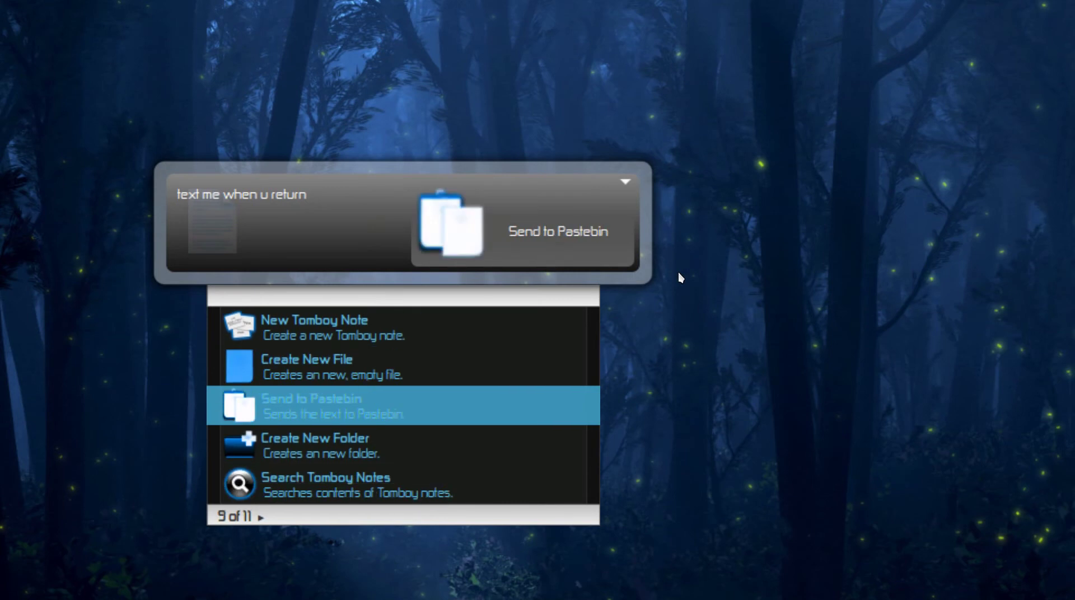
key("Down")
key("Down")
key("Up")
key("Up")
key("Up")
key("Up")
key("Up")
key("Up")
key("Up")
key("Up")
key("Up")
key("Up")
key("Up")
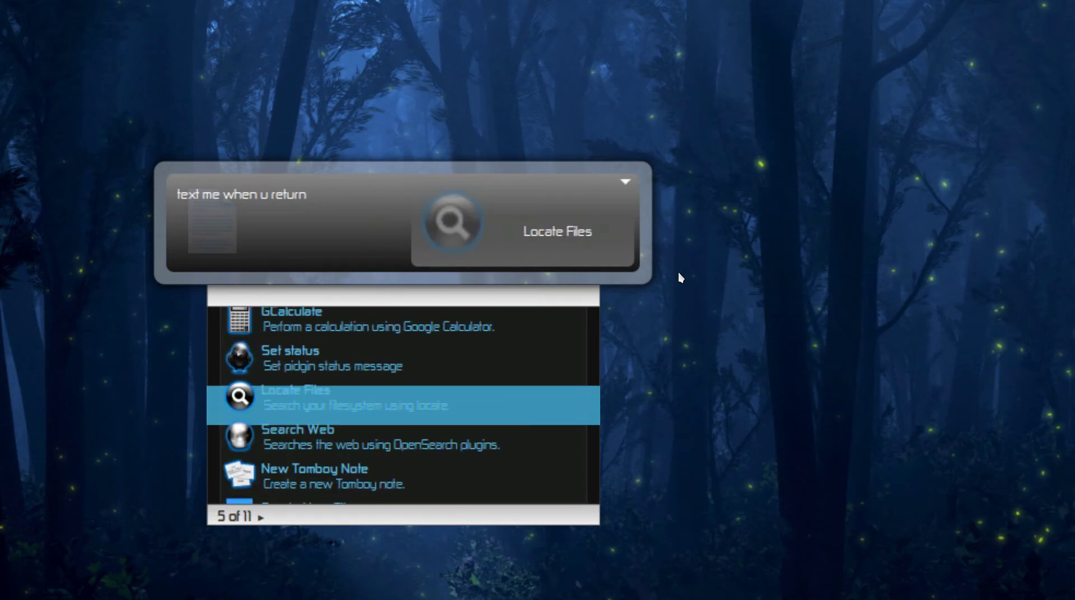
key("Down")
key("Down")
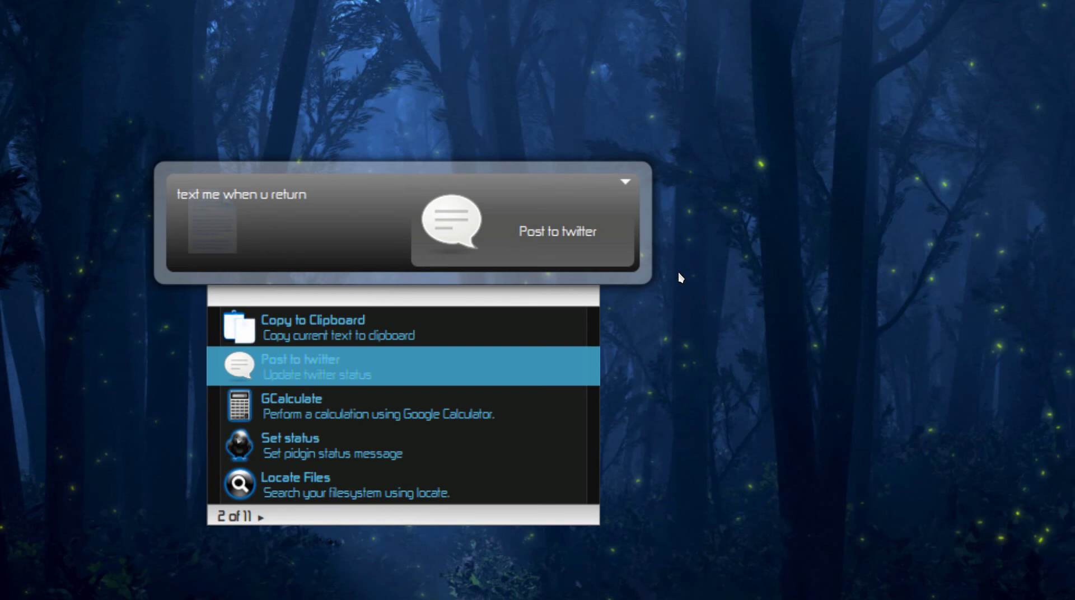
Step: Look through the list of Twitter friends offered as recipients for the post
key("Tab")
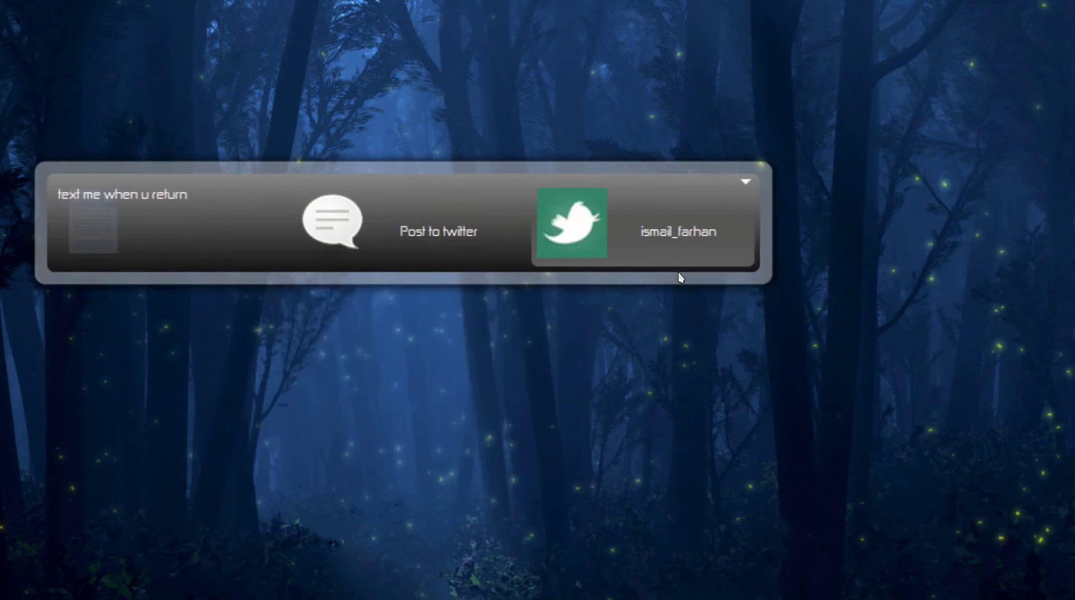
key("Down")
key("Down")
key("Down")
key("Down")
key("Down")
key("Down")
key("Down")
key("Down")
key("Down")
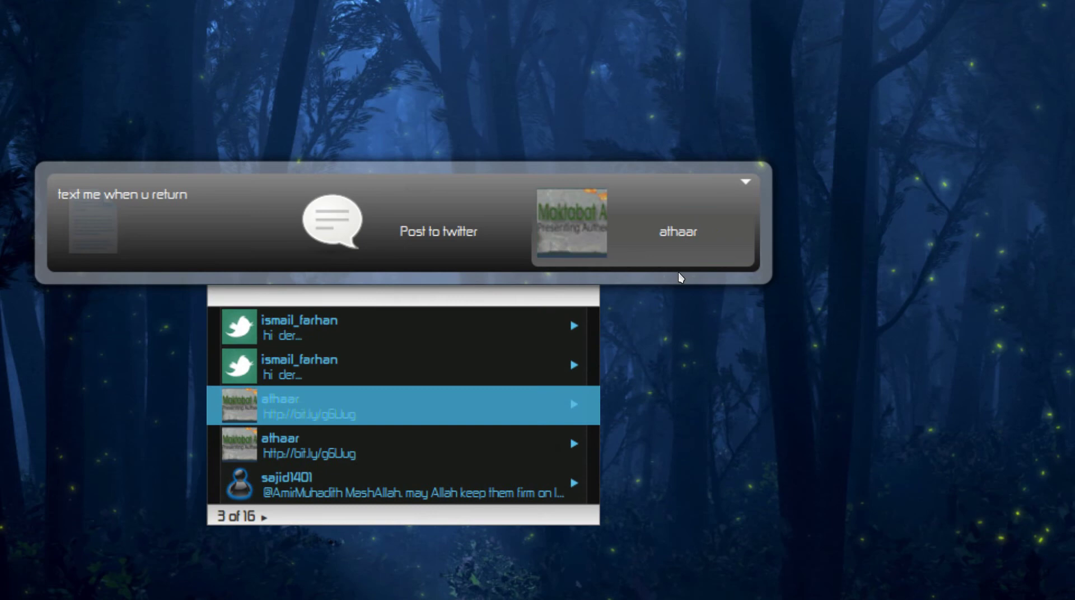
key("Down")
key("Down")
key("Down")
key("Down")
key("Down")
key("Down")
key("Down")
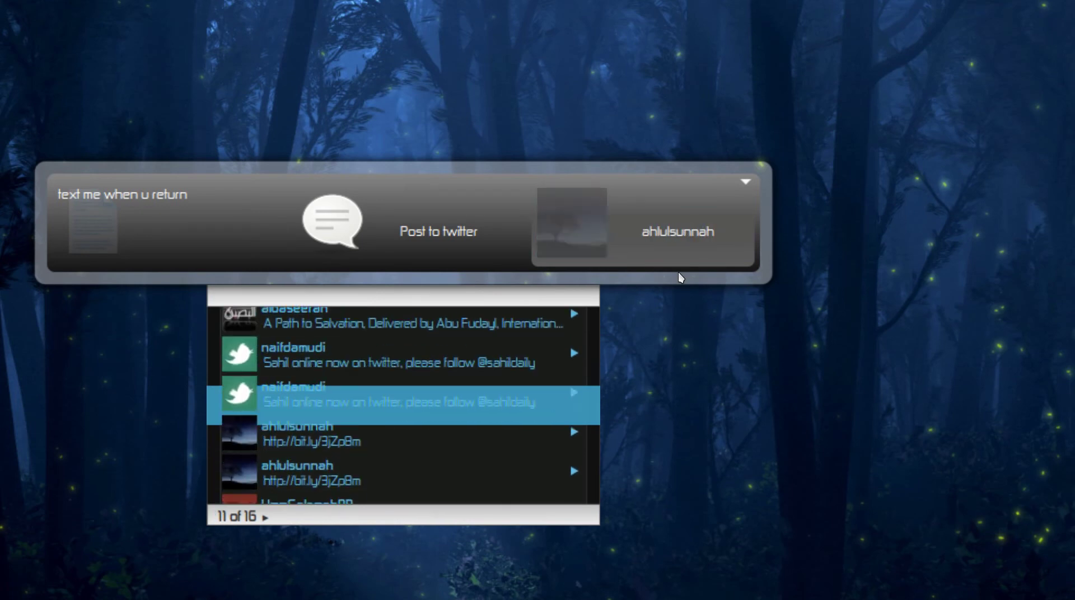
key("Up")
key("Up")
key("Up")
key("Up")
key("Up")
key("Up")
key("Up")
key("Up")
key("Up")
key("Up")
key("Up")
key("Up")
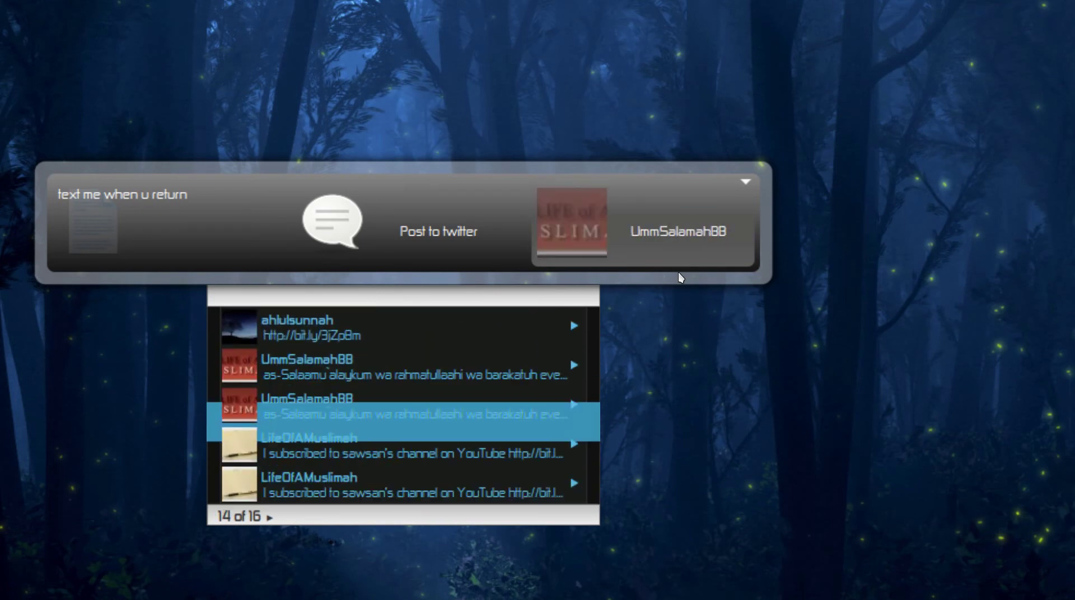
key("Up")
key("Up")
key("Up")
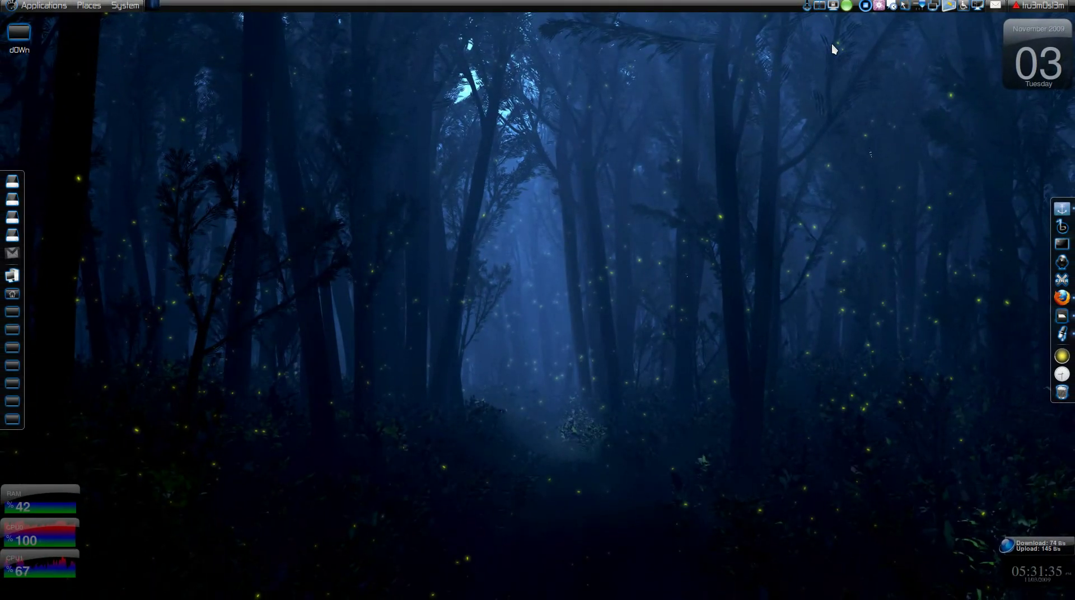
left_click_drag(832, 44, 1060, 109)
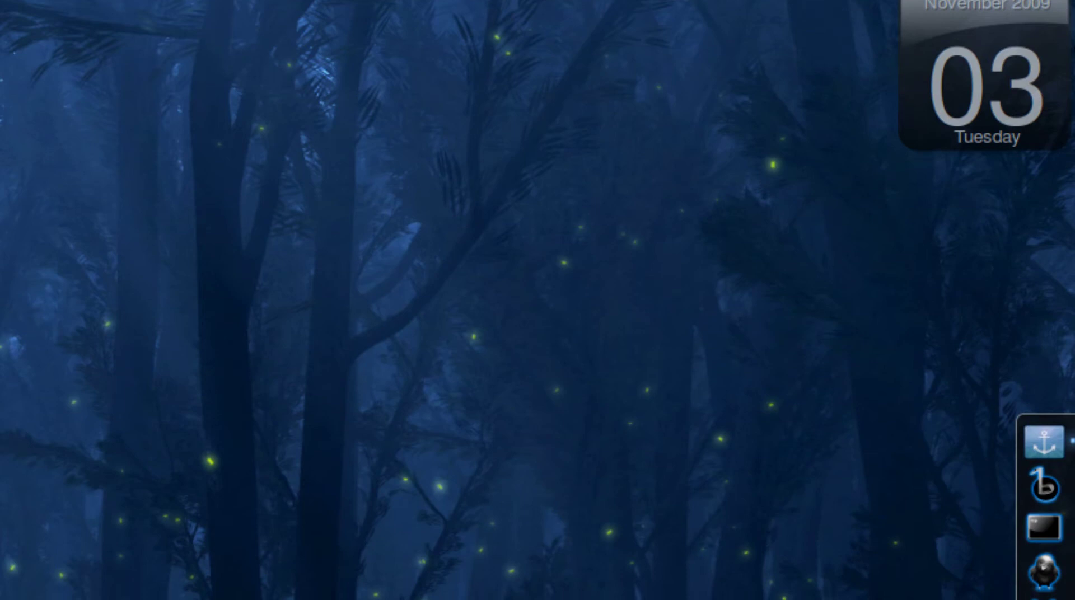
left_click(1059, 107)
left_click(1064, 54)
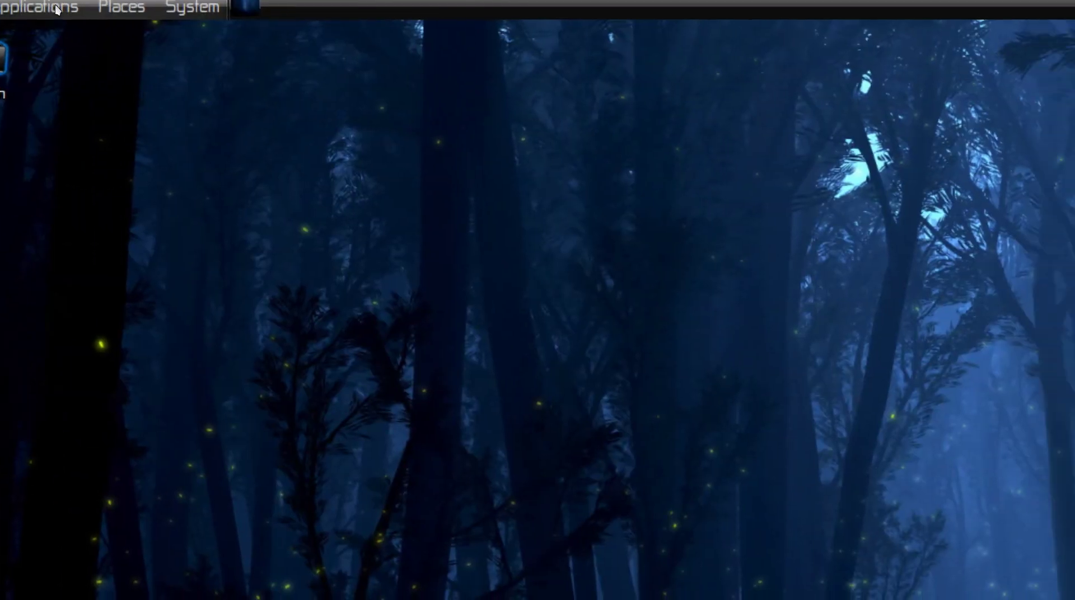
Step: Look through the installed Internet applications, including the microblogging client, and leave the list without launching anything
left_click(11, 7)
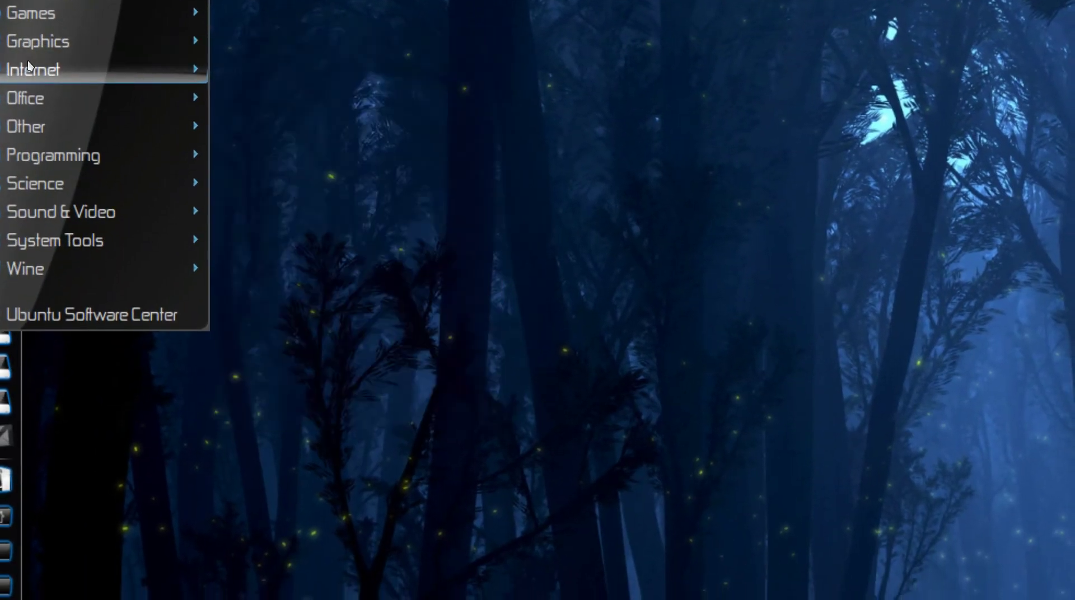
mouse_move(28, 67)
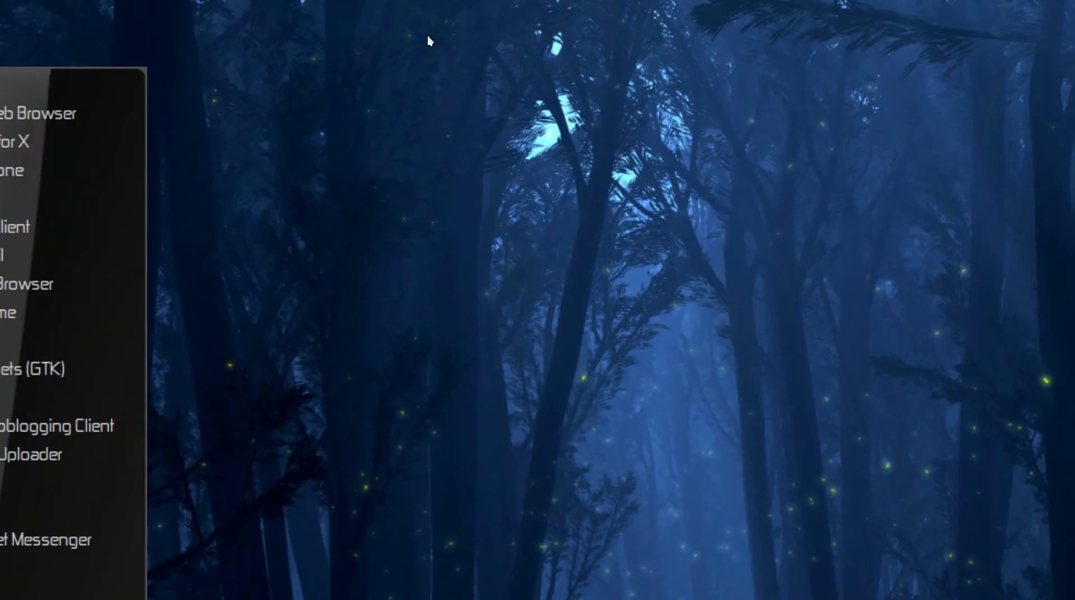
left_click(428, 35)
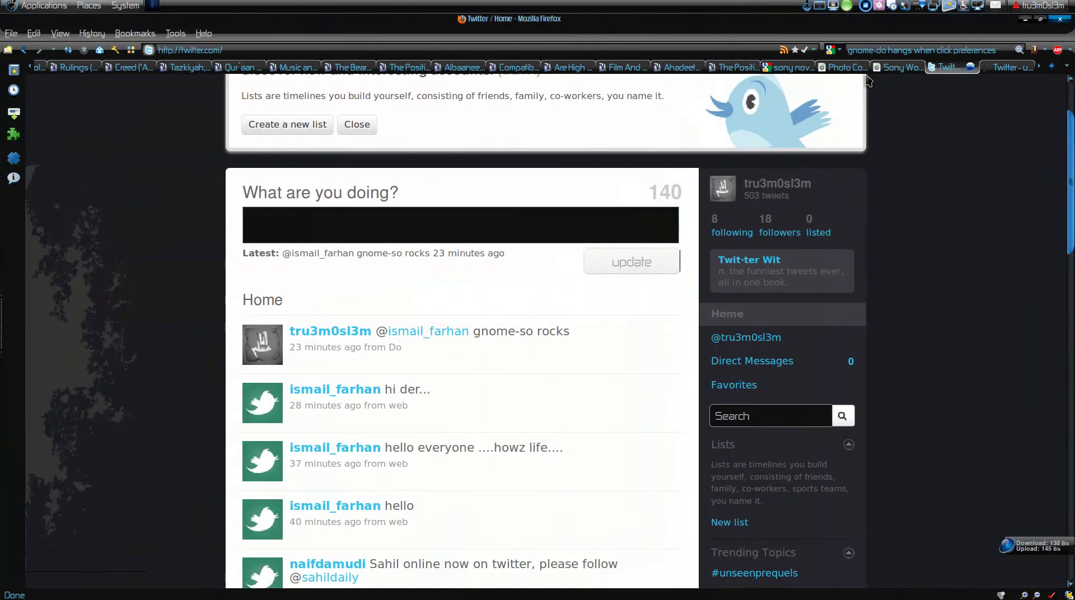
Step: Open the Twitter wiki page of ubuntu-notifications-daemons in Firefox and examine the twitter-notify.py install and run instructions and the notify-osd description
left_click(996, 70)
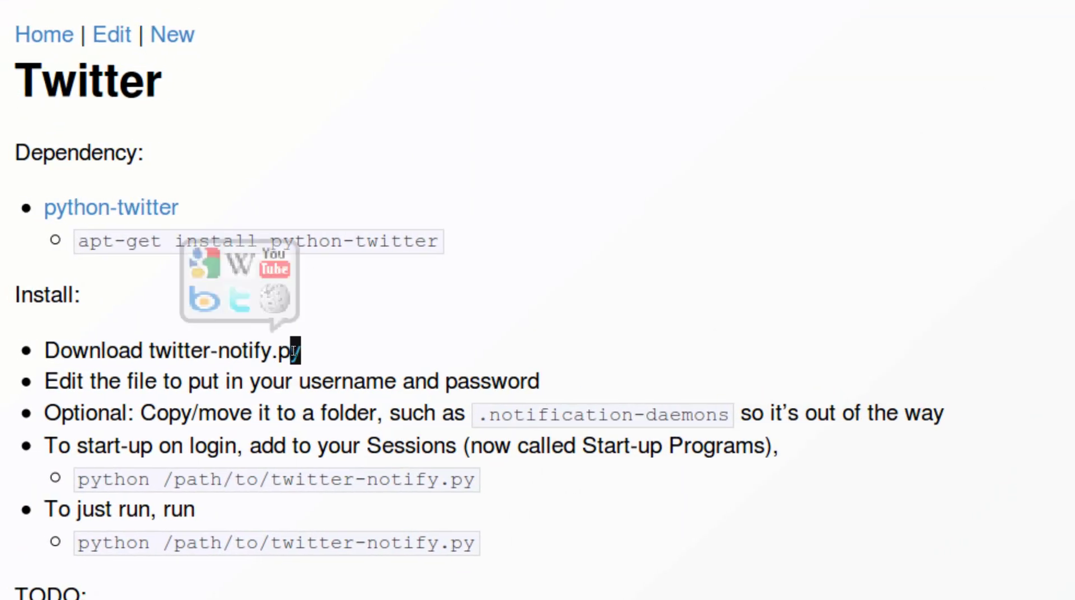
left_click(206, 480)
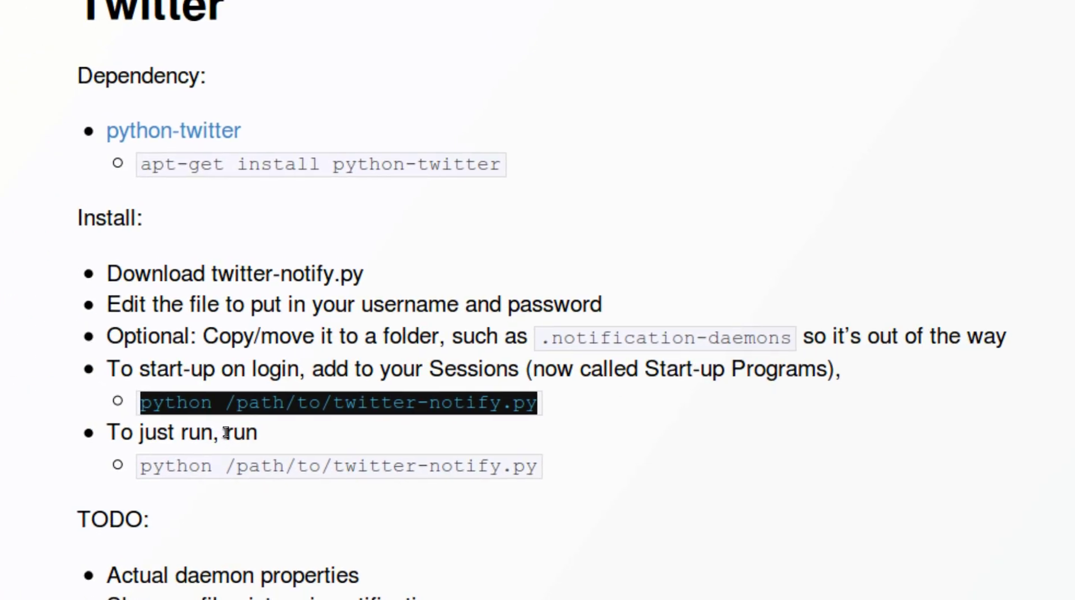
double_click(230, 432)
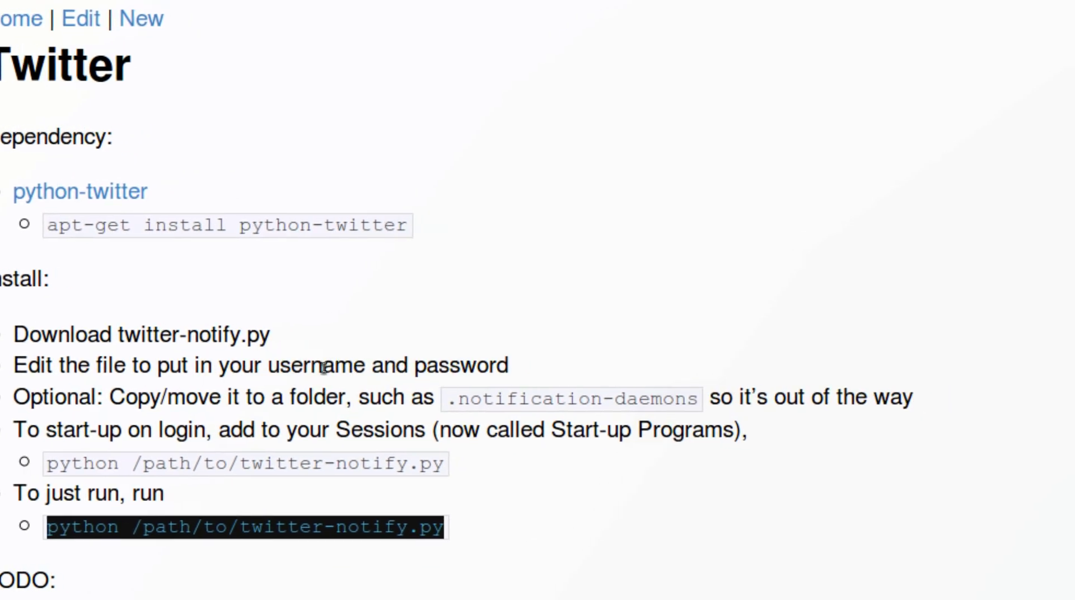
triple_click(324, 368)
left_click(631, 314)
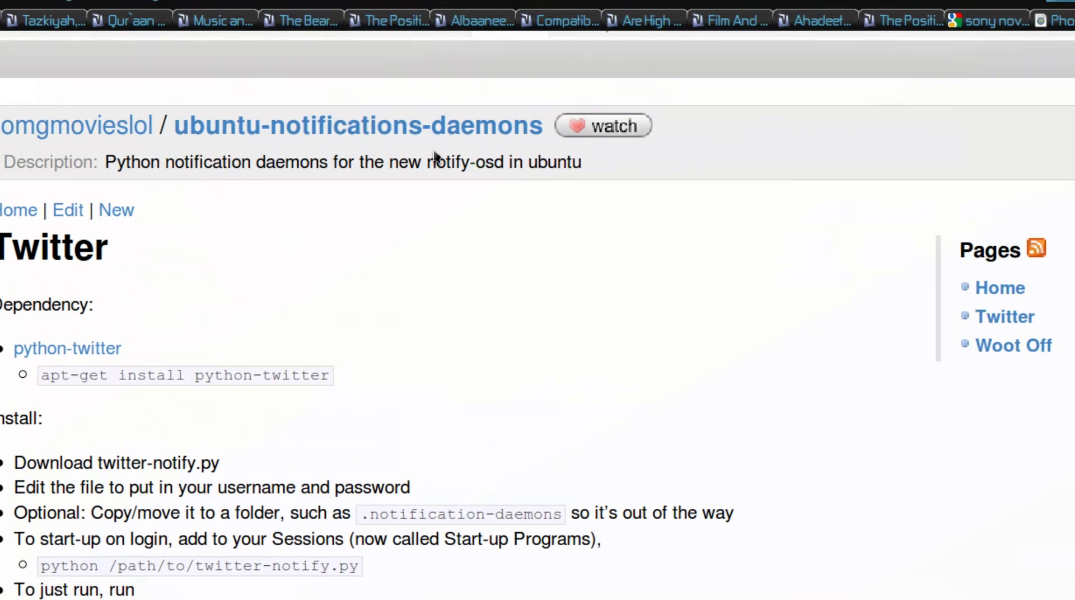
left_click_drag(430, 163, 492, 163)
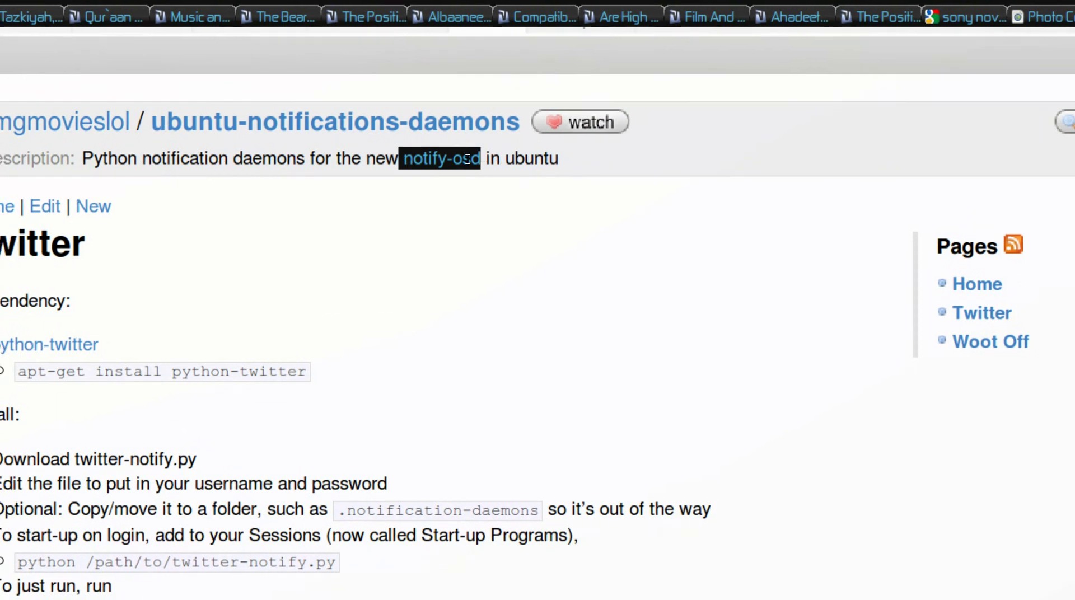